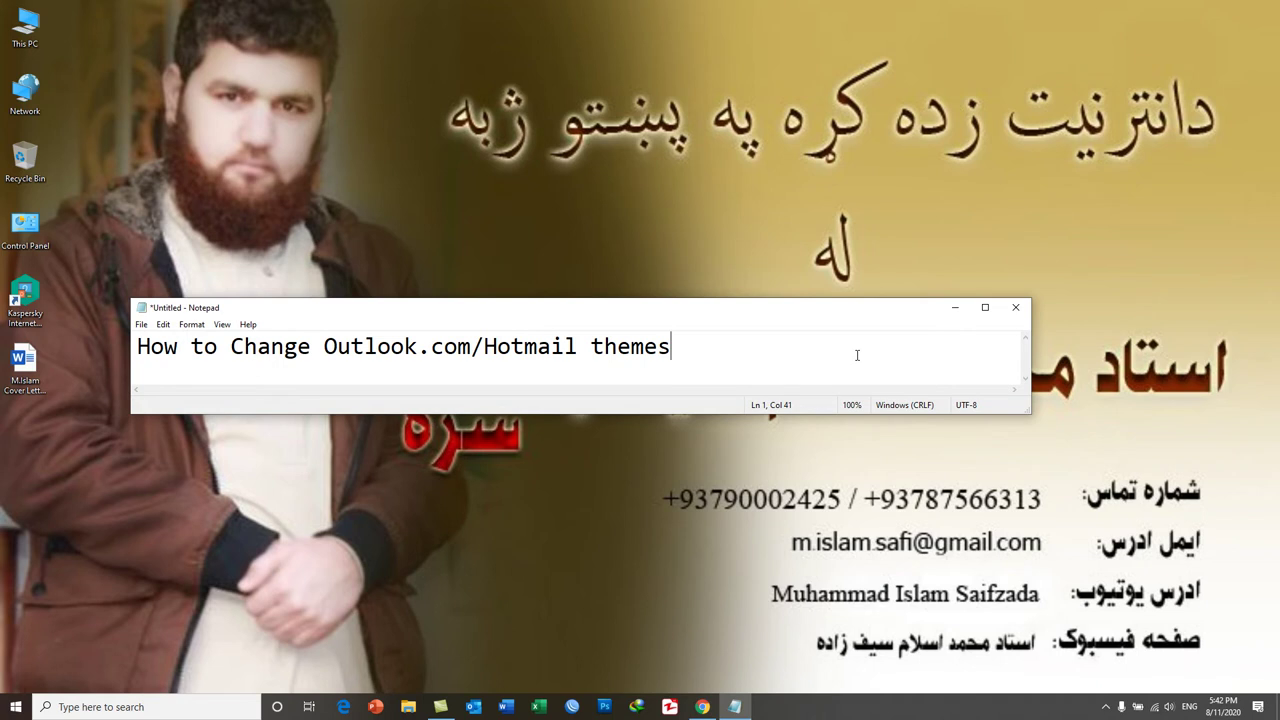
# Minimize the Notepad note 'How to Change Outlook.com/Hotmail themes' to the taskbar.
pyautogui.click(955, 307)
# Restore Chrome and sign in to the Microsoft account with the mailbox's email address and password.
pyautogui.click(705, 700)
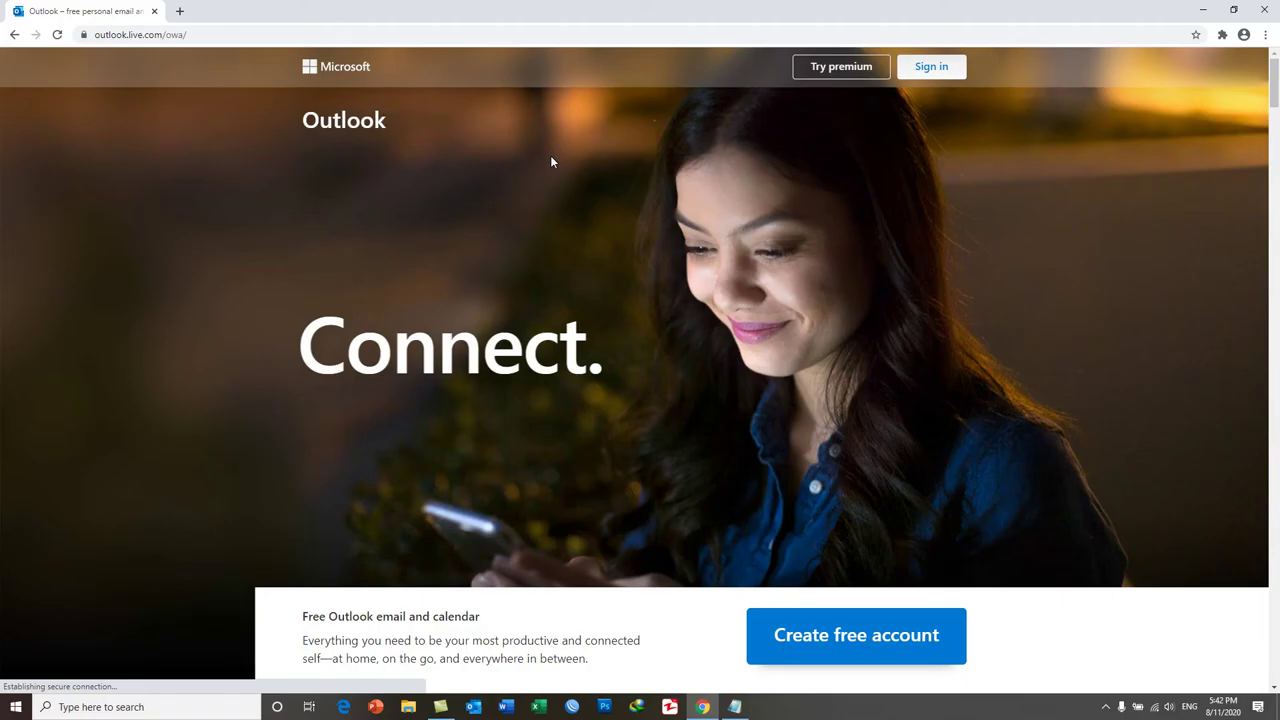
pyautogui.click(931, 68)
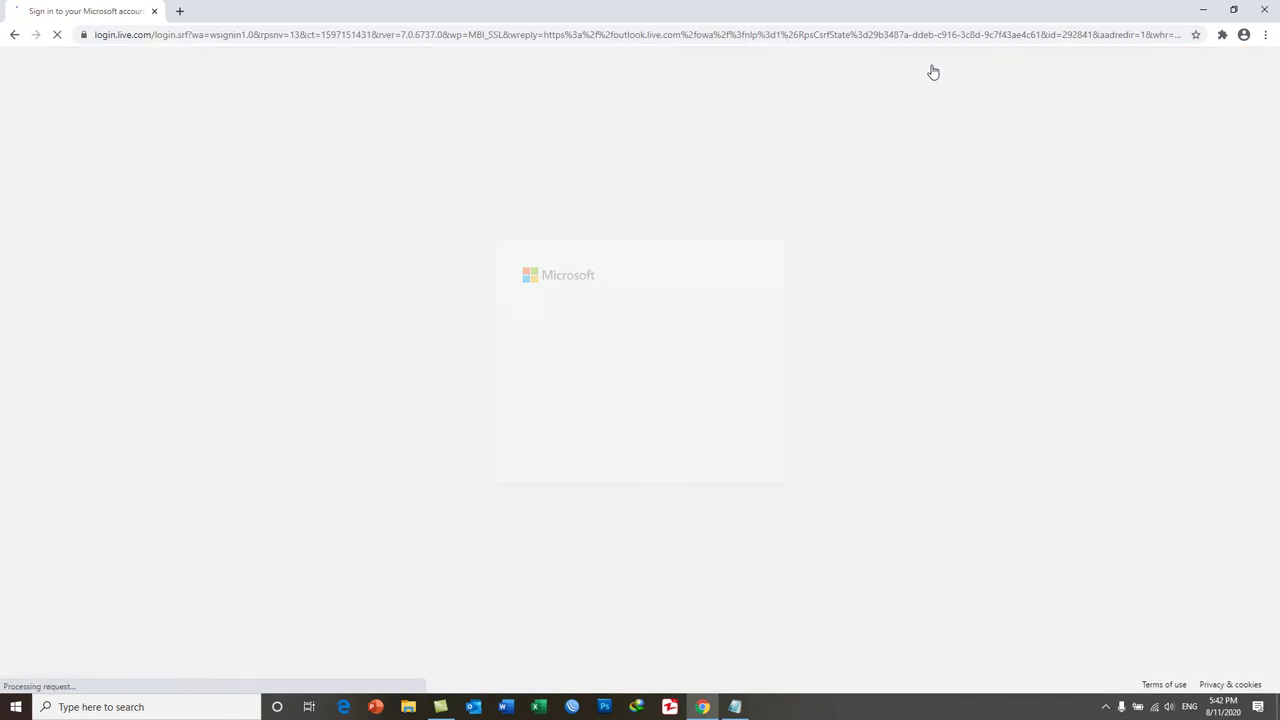
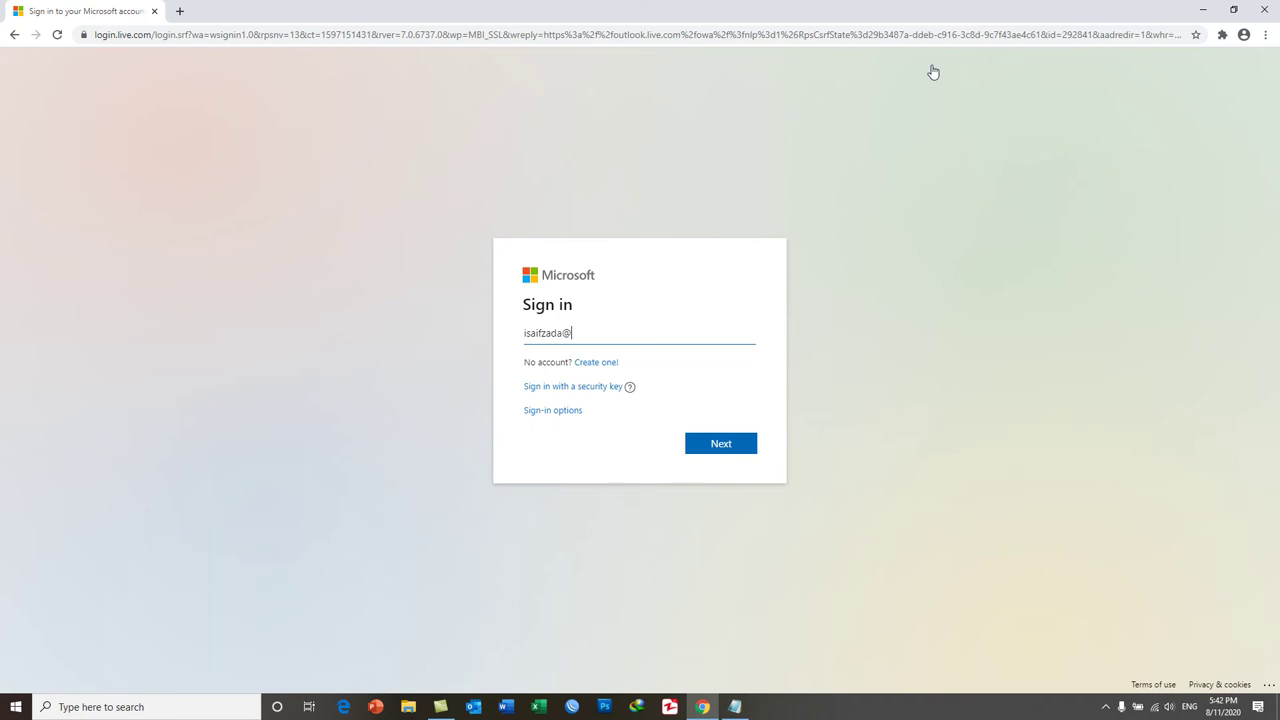
pyautogui.press('Return')
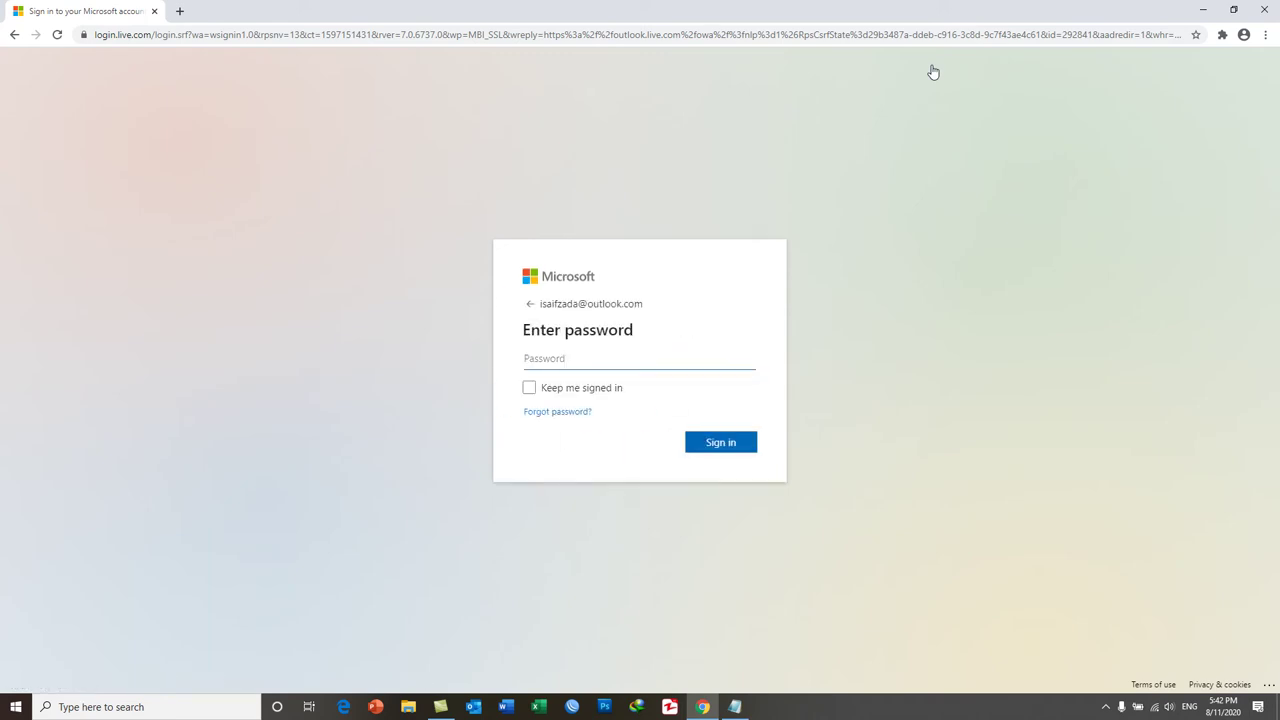
pyautogui.write('•••')
pyautogui.press('Return')
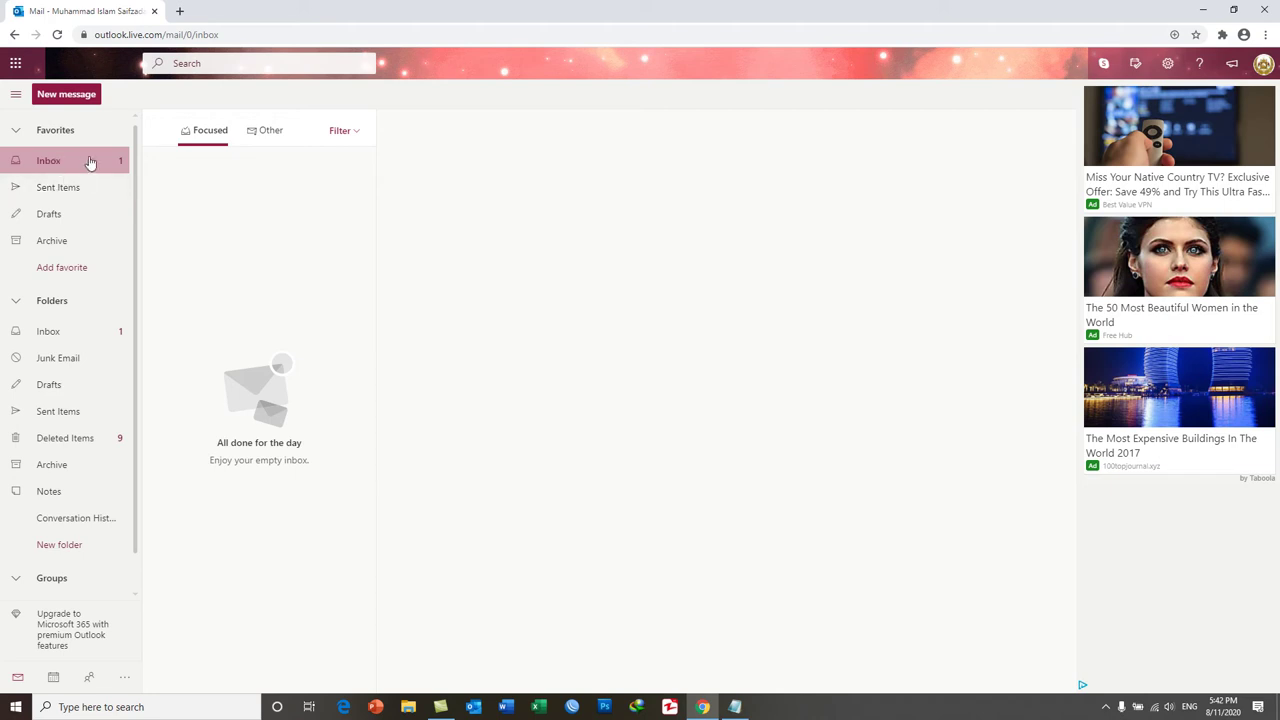
# Check the empty Drafts folder under Favorites, then go back to the Inbox.
pyautogui.click(60, 215)
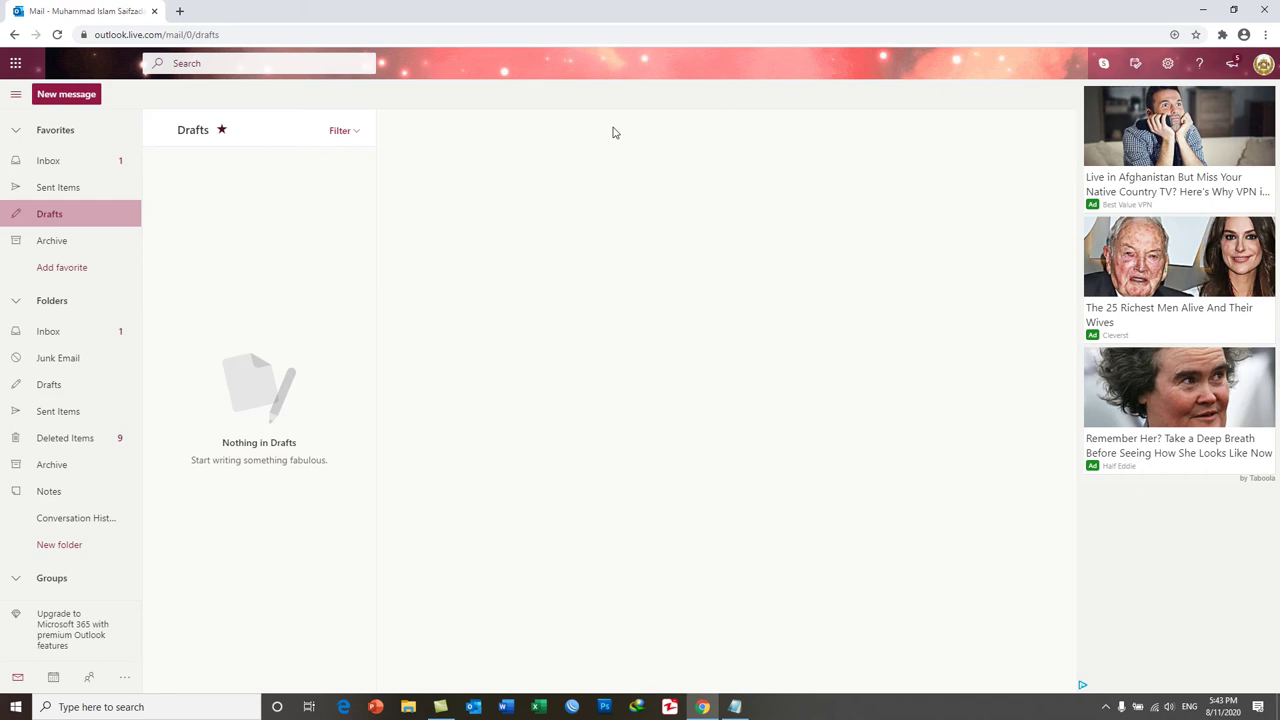
pyautogui.click(98, 163)
# Preview the blue, rainbow, circuit, palm sunset and mountain themes, finishing on pink sparkle.
pyautogui.click(1167, 63)
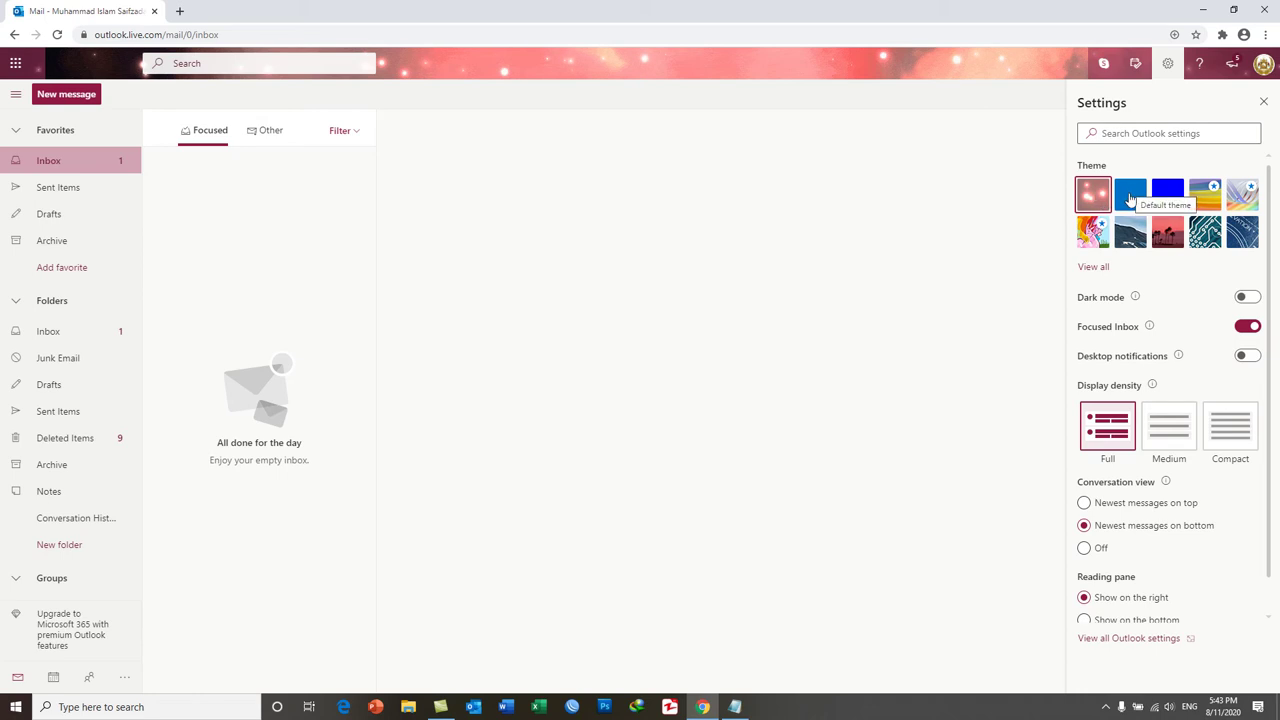
pyautogui.click(1130, 200)
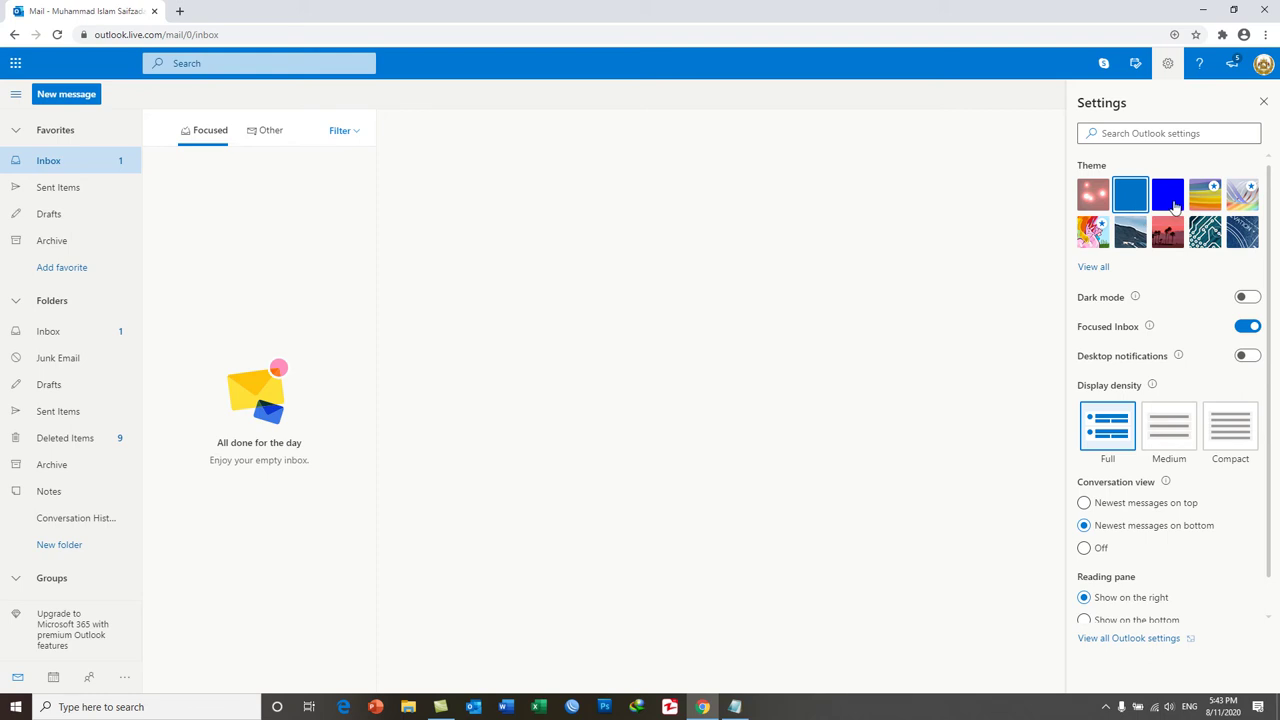
pyautogui.click(1172, 205)
pyautogui.click(1212, 200)
pyautogui.click(1248, 200)
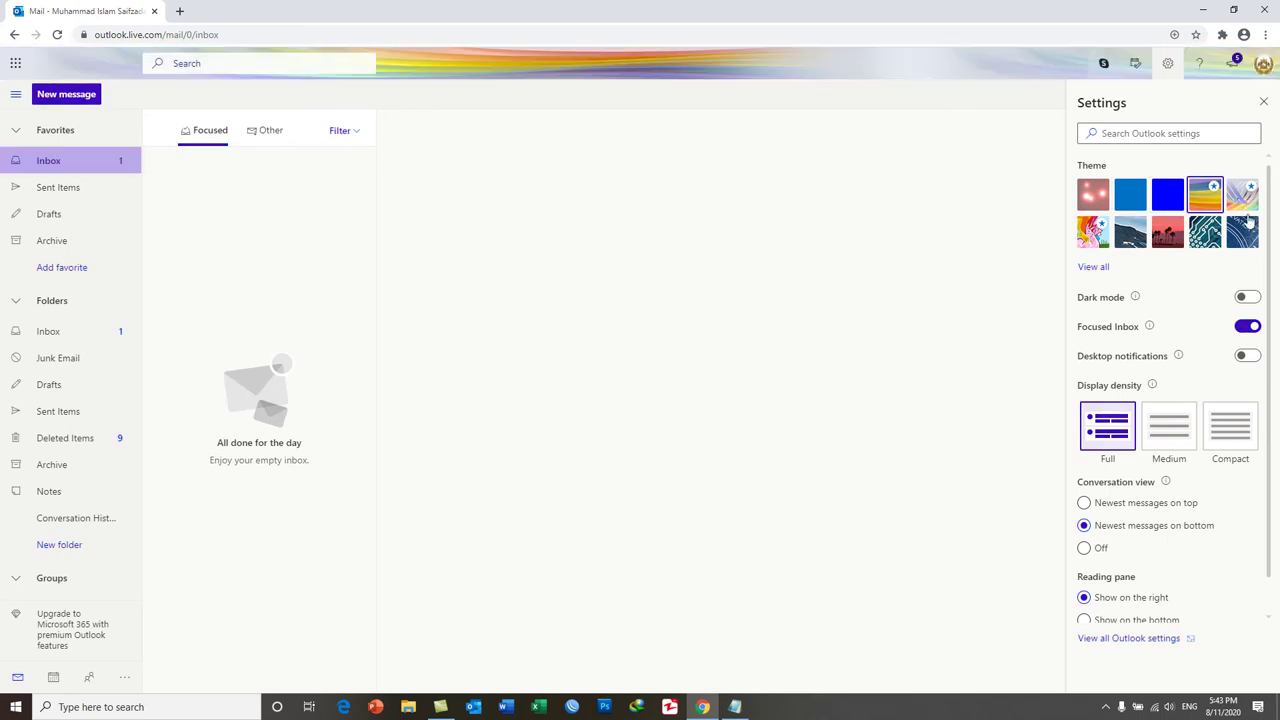
pyautogui.click(1203, 236)
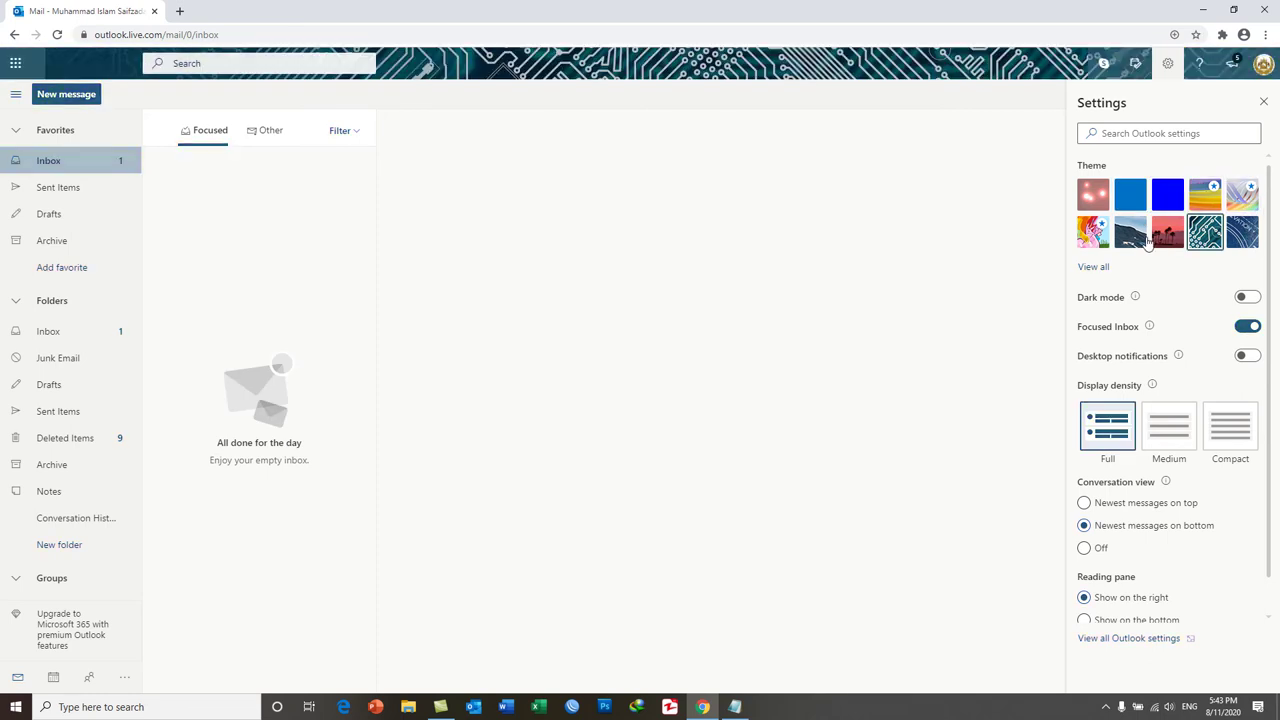
pyautogui.click(1168, 240)
pyautogui.click(1130, 232)
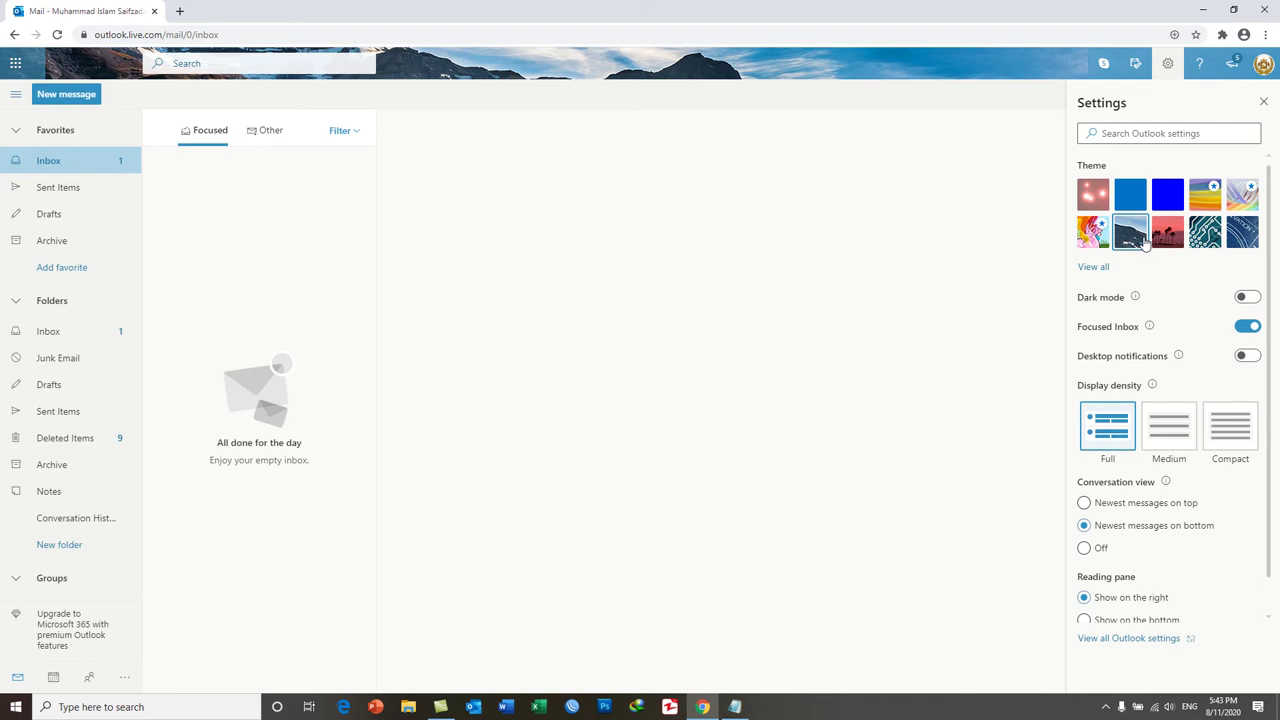
pyautogui.click(1099, 200)
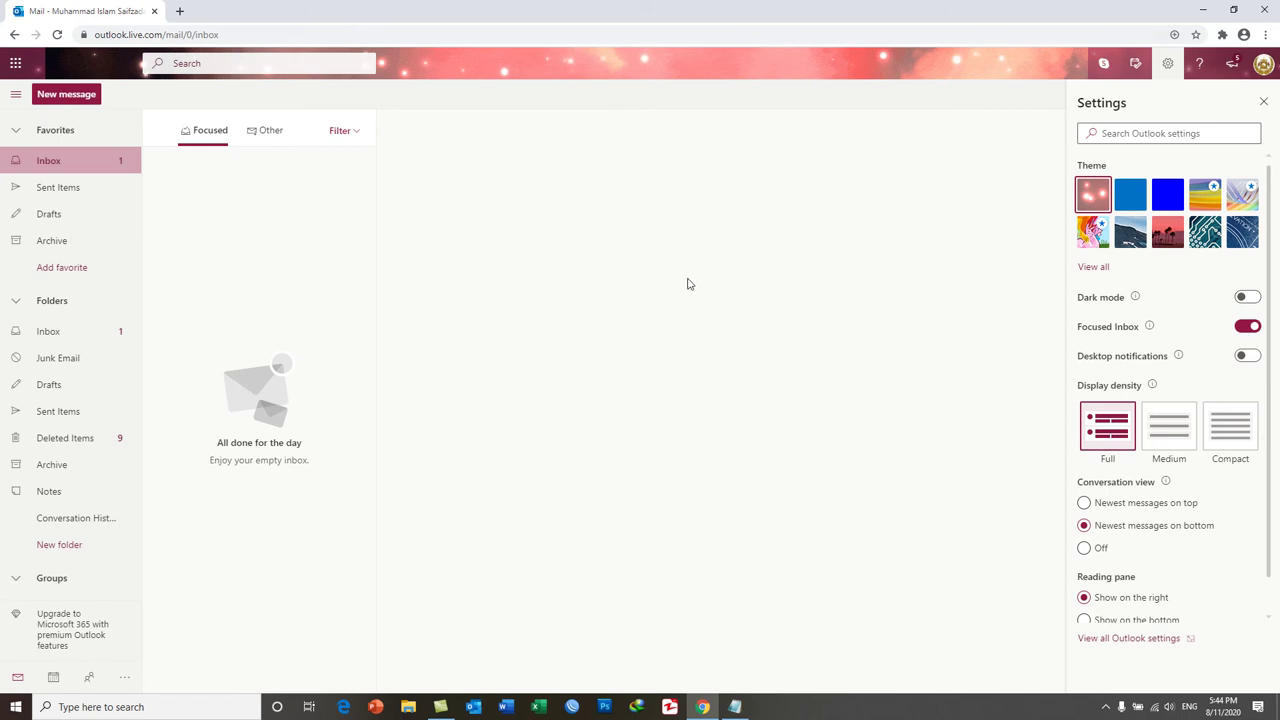
pyautogui.click(1248, 298)
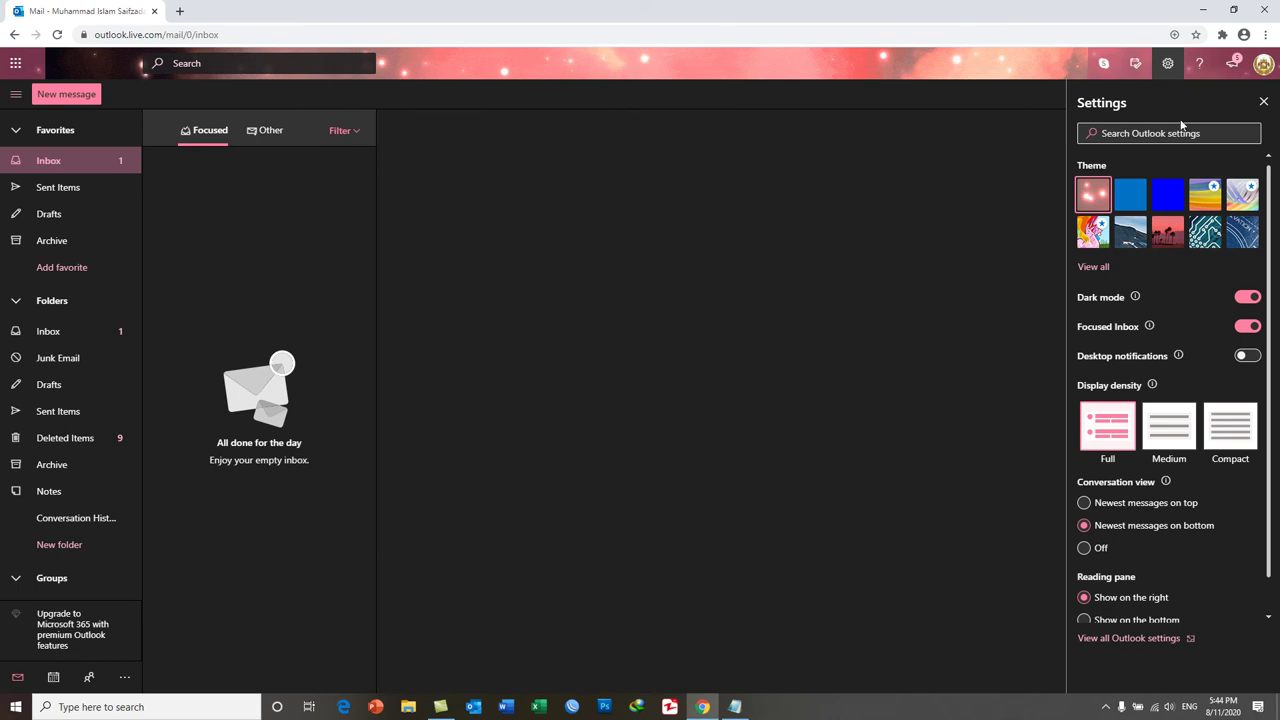
pyautogui.click(1245, 299)
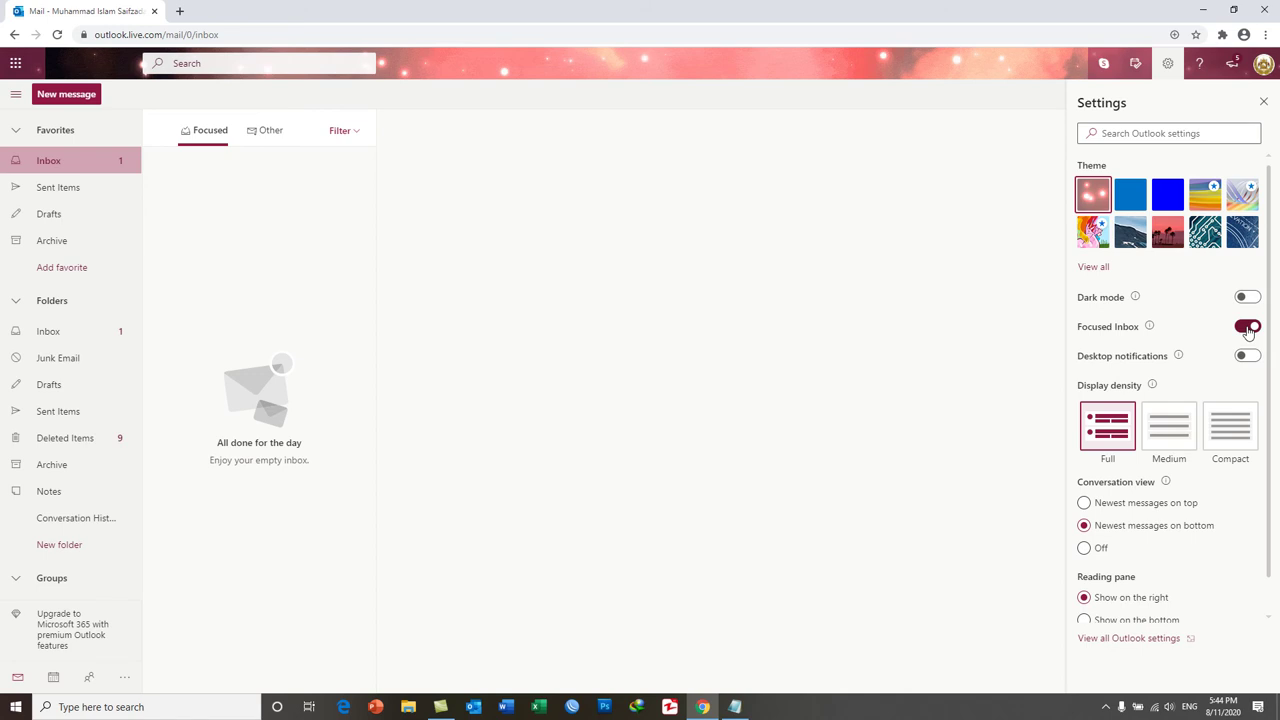
# Toggle Focused Inbox off, back on, and off again, leaving it off.
pyautogui.click(1248, 329)
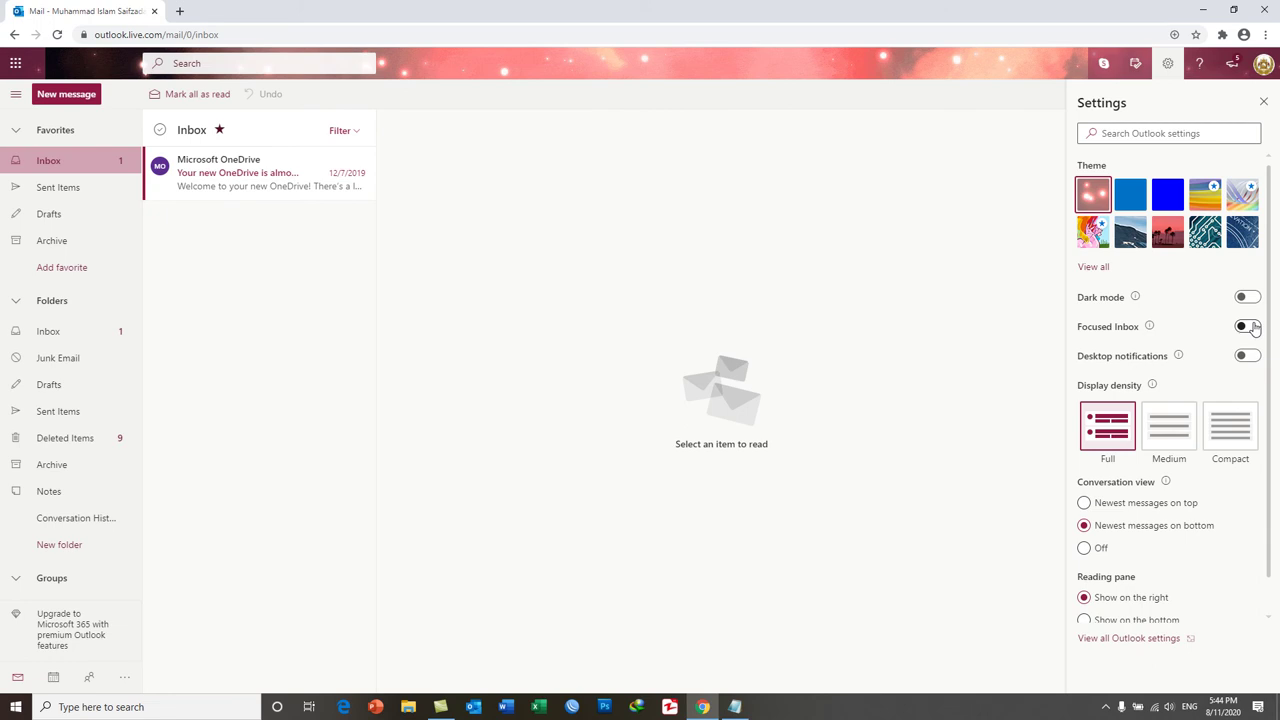
pyautogui.click(1247, 327)
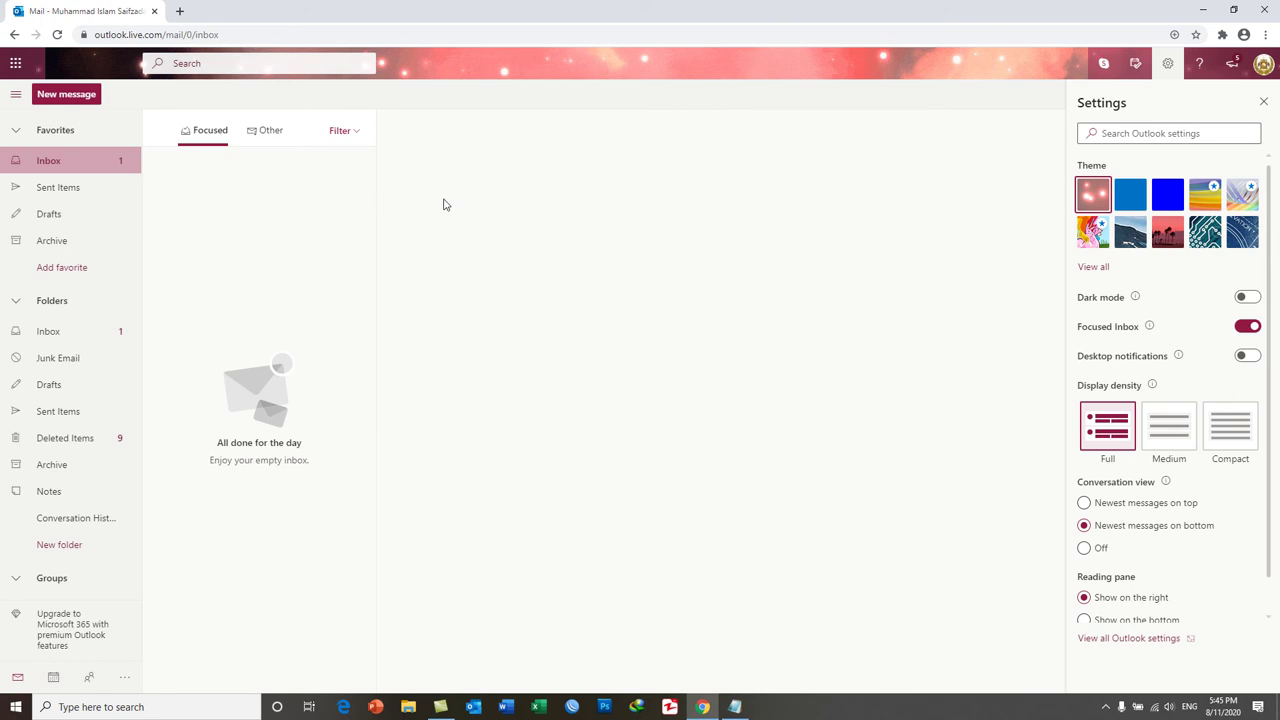
pyautogui.click(1249, 328)
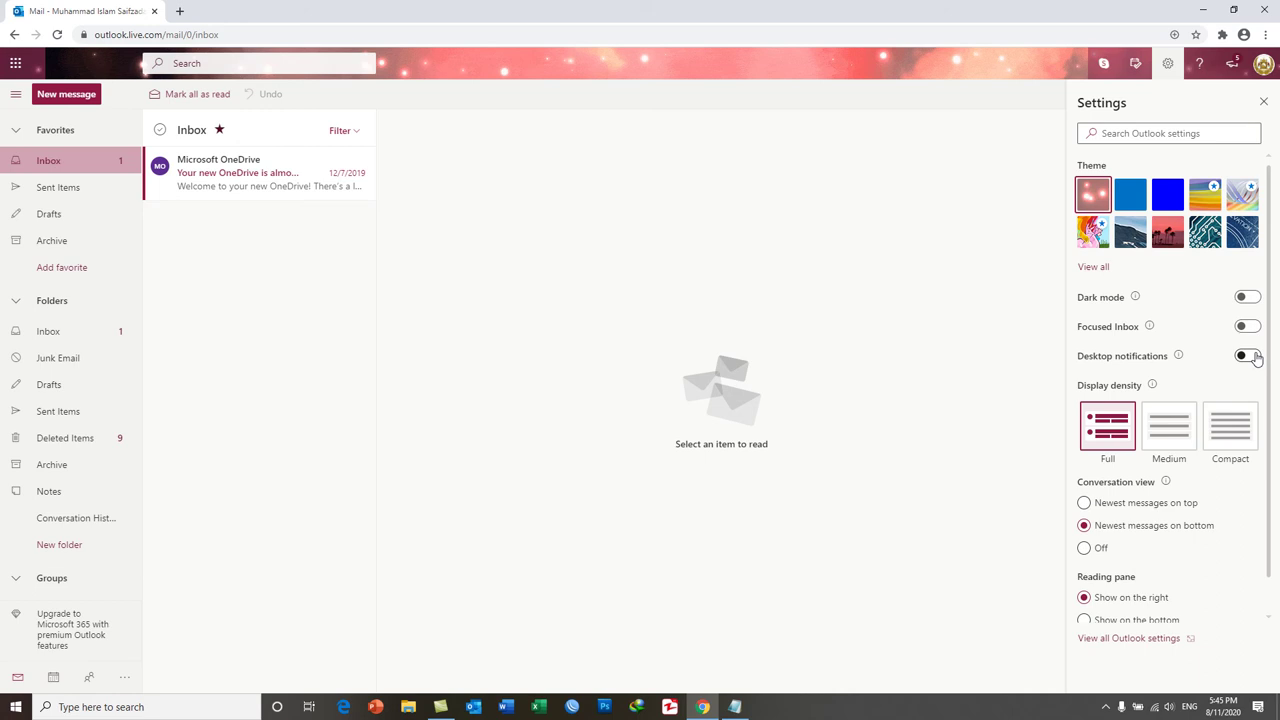
# Turn desktop notifications on then off, and dismiss the browser's notification permission popup.
pyautogui.click(1248, 356)
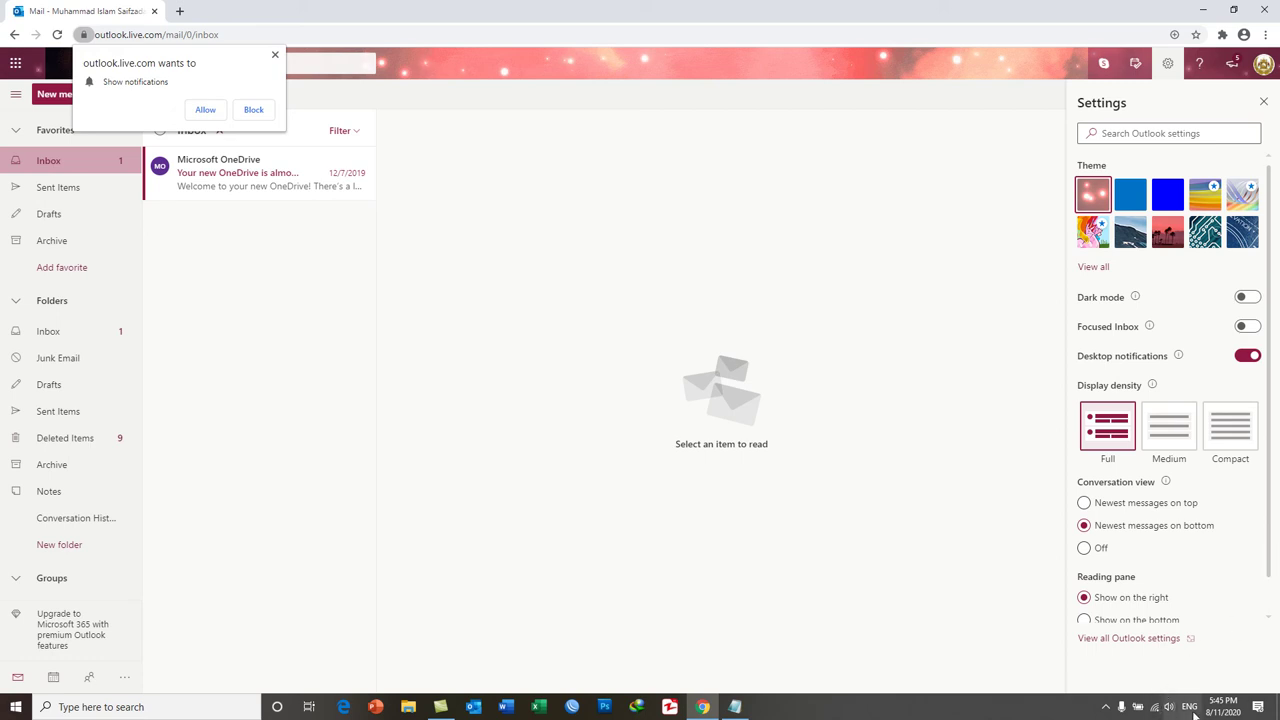
pyautogui.moveTo(1228, 710)
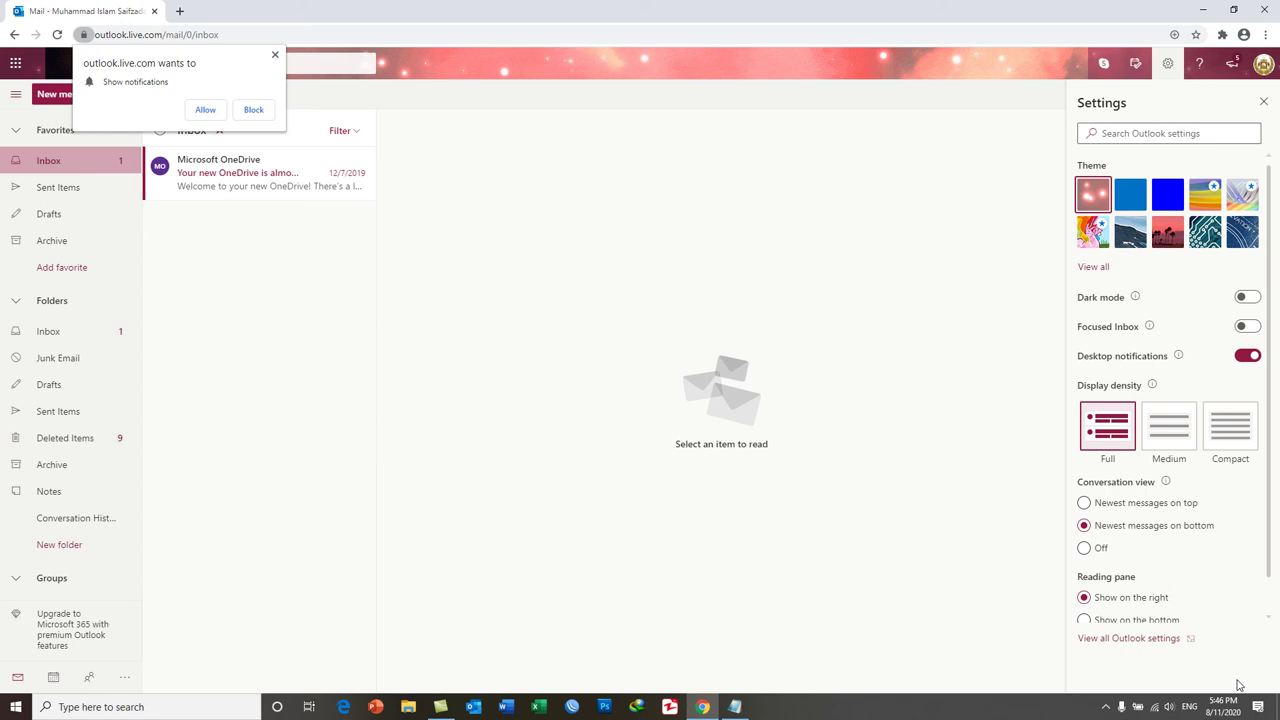
pyautogui.click(1246, 360)
pyautogui.click(275, 57)
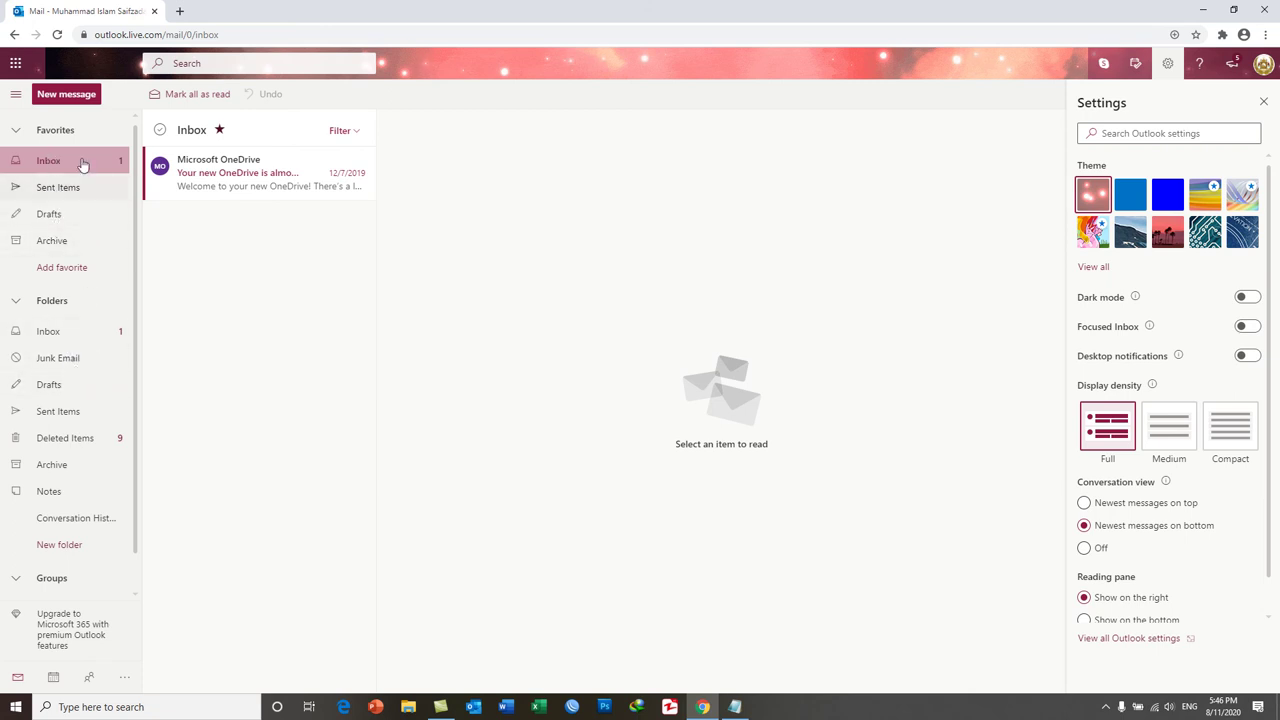
# Try Medium and Compact density, settle on Full, and show newest conversation messages on top.
pyautogui.click(1168, 430)
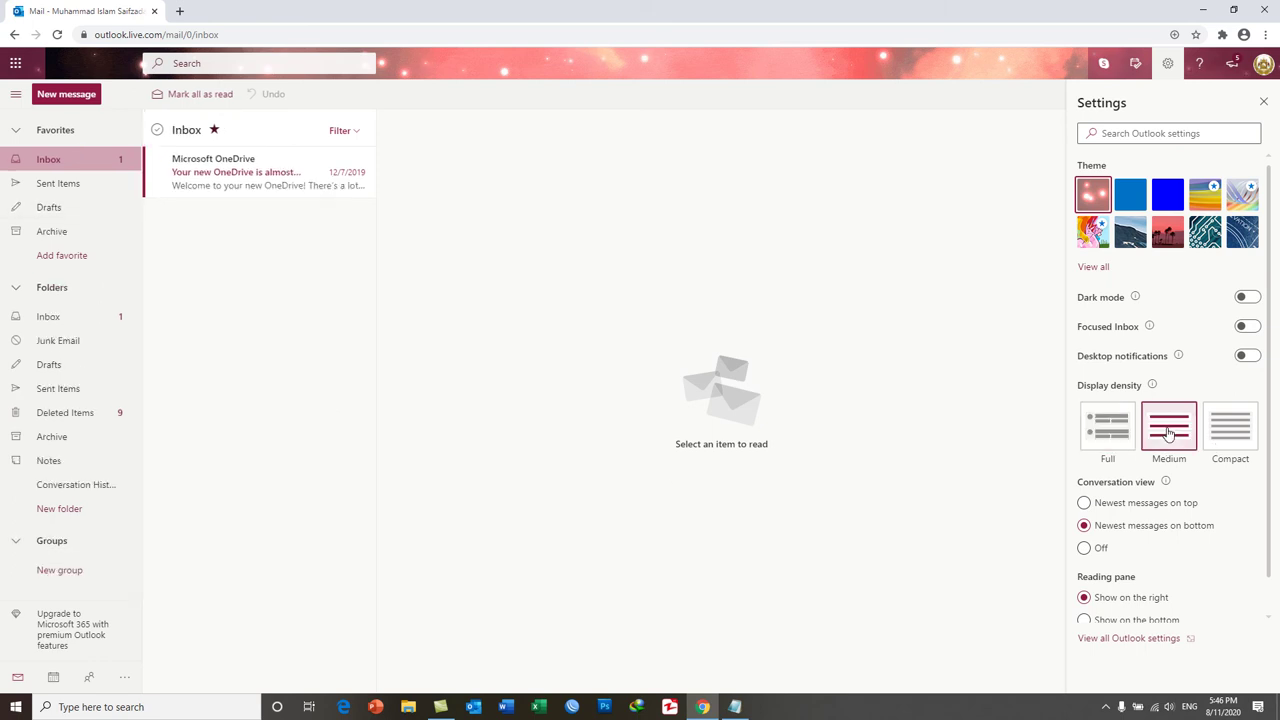
pyautogui.click(1237, 437)
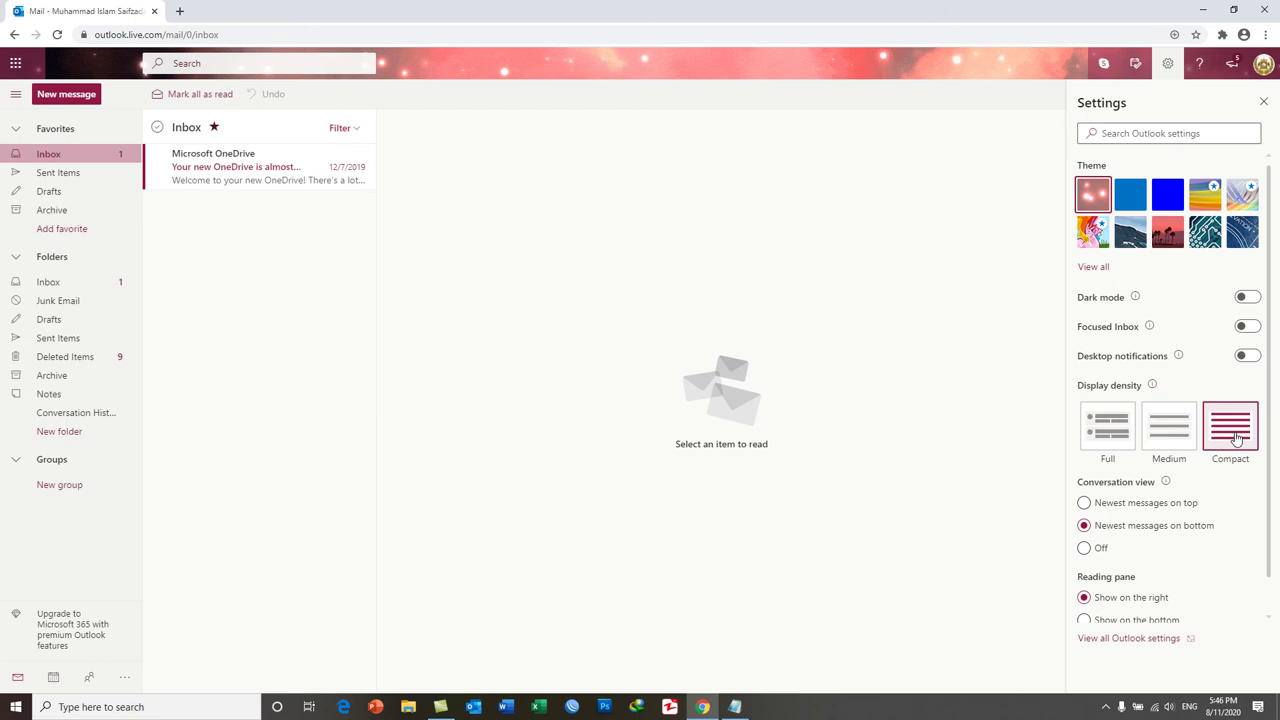
pyautogui.click(1116, 430)
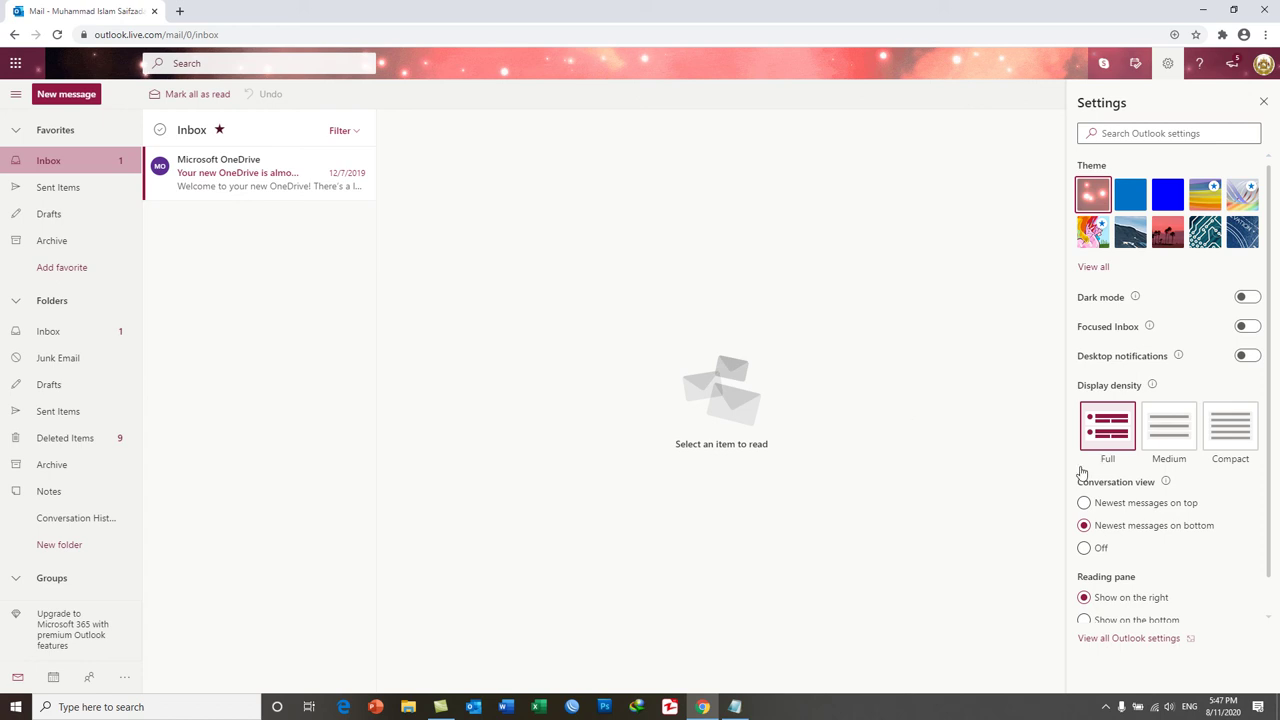
pyautogui.click(1086, 503)
# Cycle conversation view through bottom and Off back to top, then open the OneDrive welcome email.
pyautogui.click(1085, 526)
pyautogui.click(1084, 549)
pyautogui.click(1085, 504)
pyautogui.scroll(-1, 1172, 562)
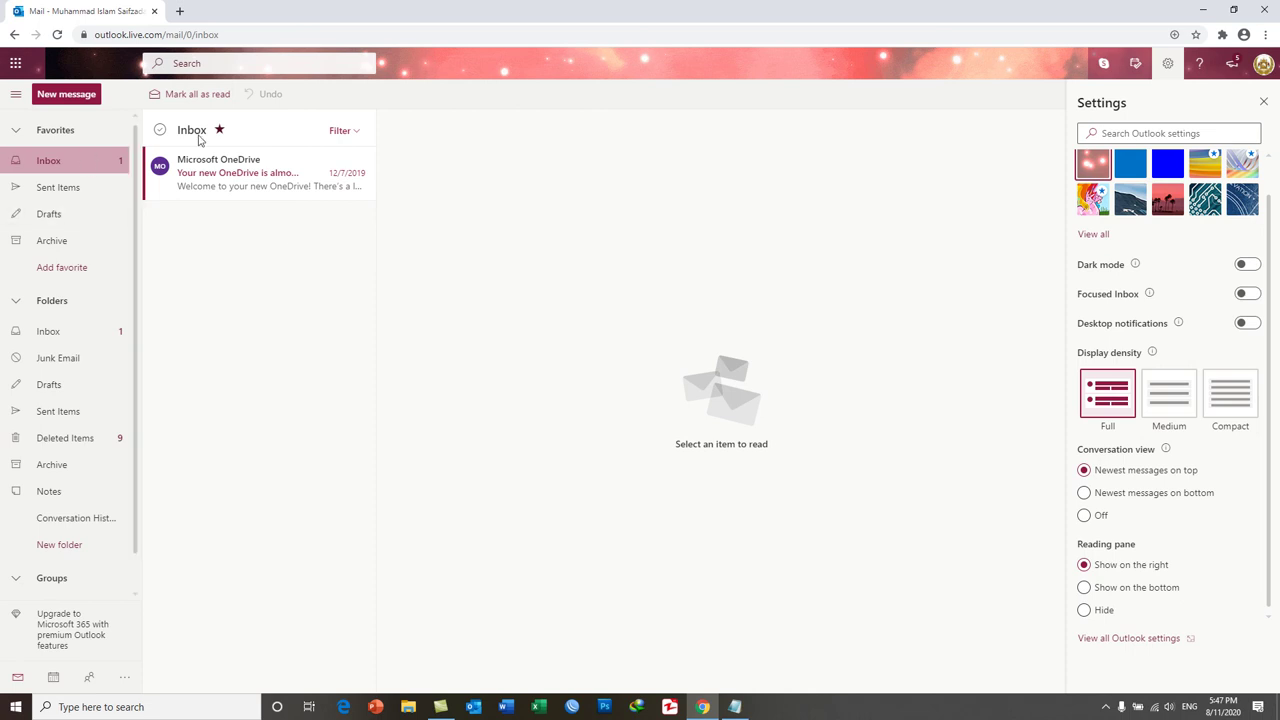
pyautogui.click(254, 186)
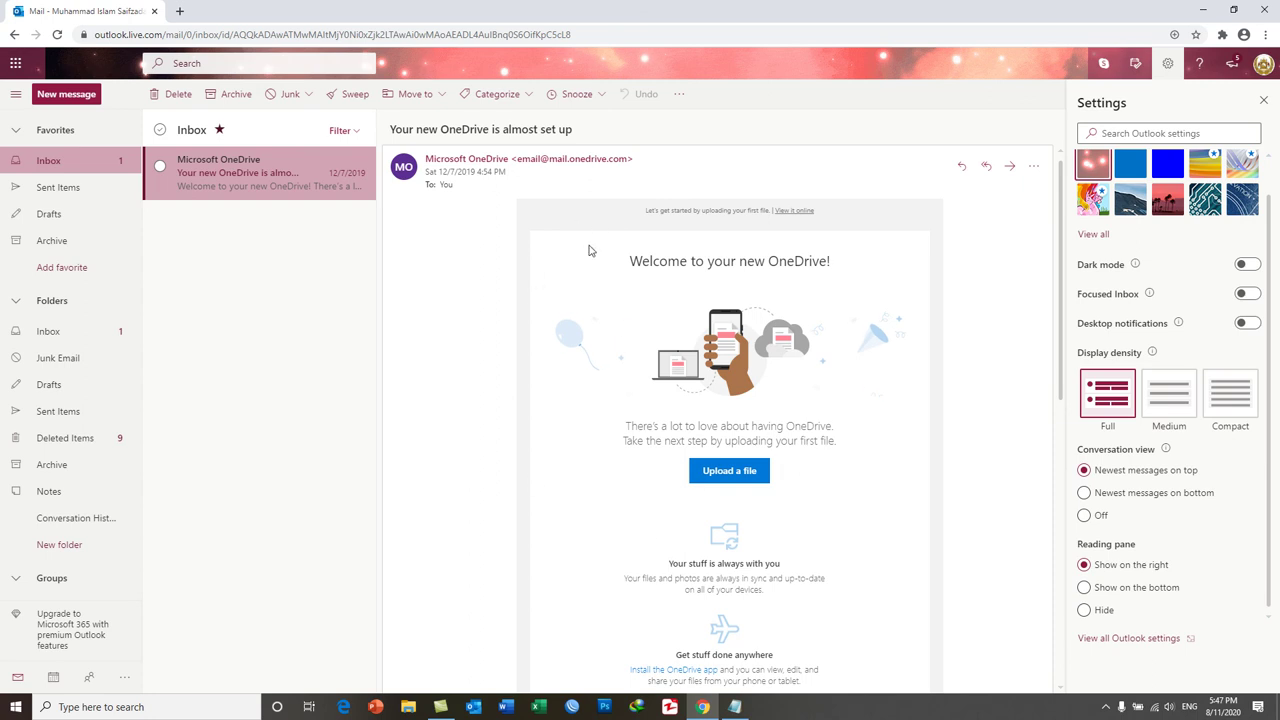
# Go to Sent Items and open the MS Office Notes message.
pyautogui.click(56, 190)
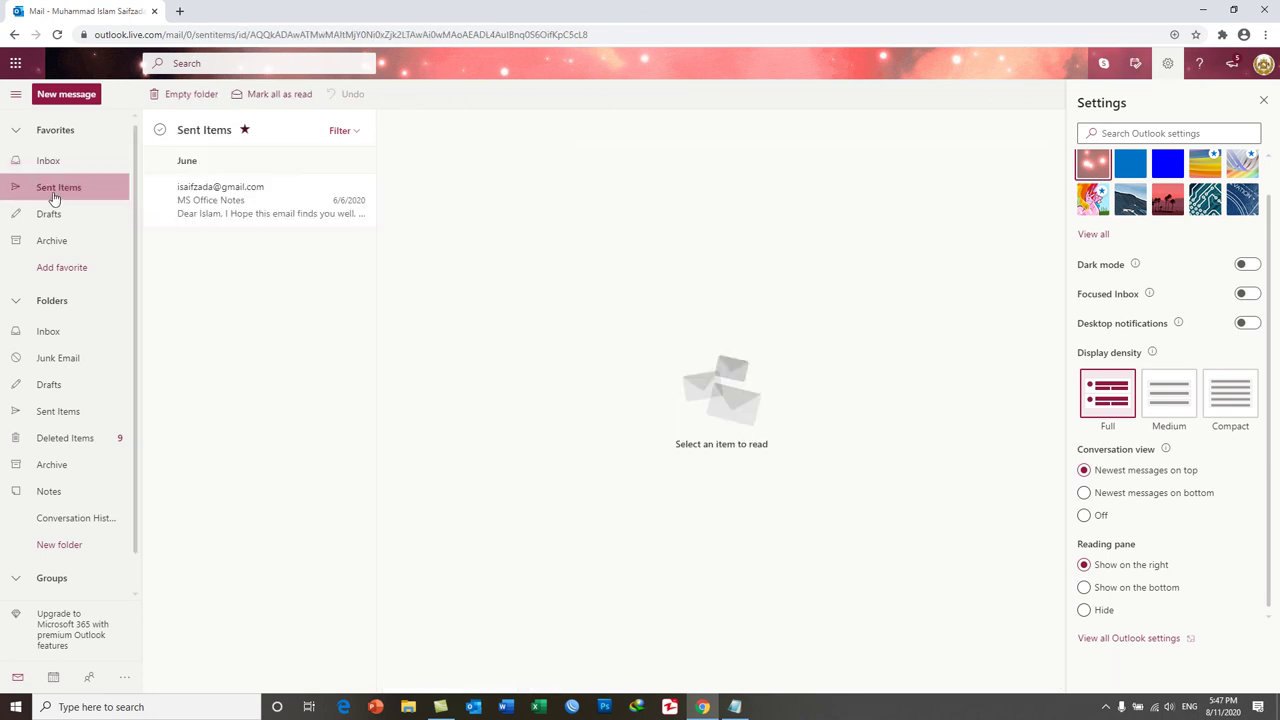
pyautogui.click(248, 205)
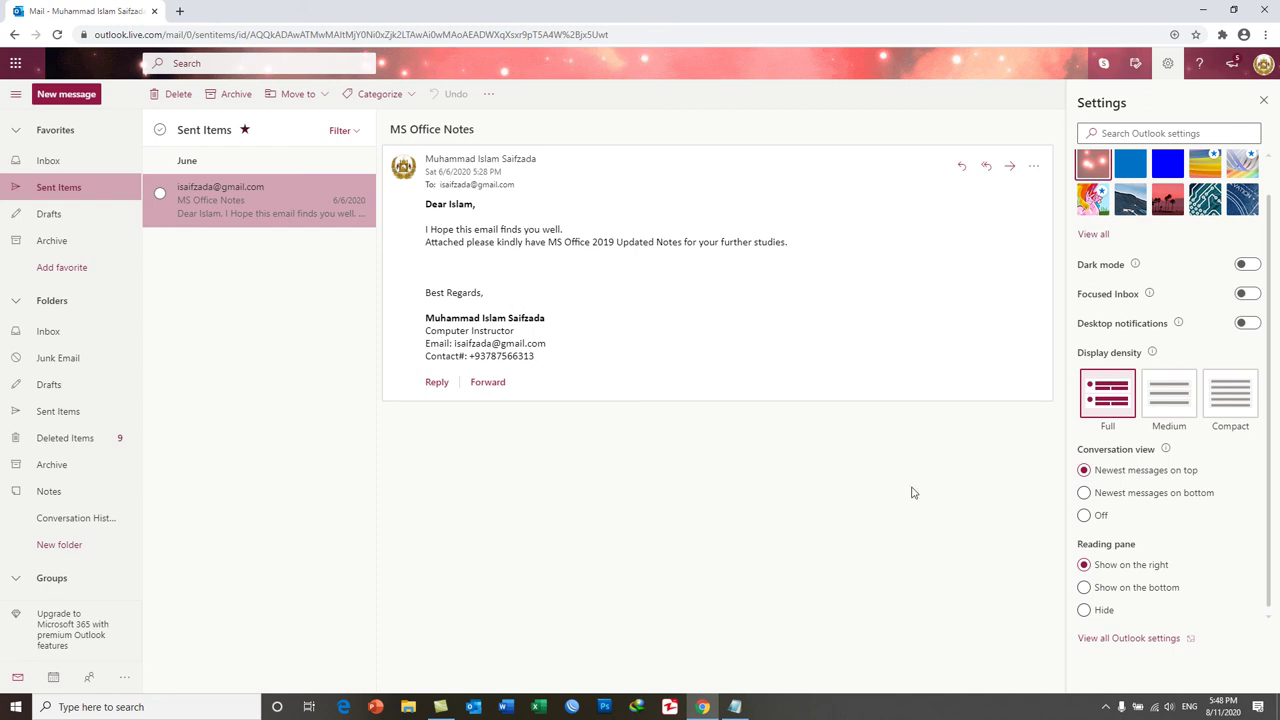
pyautogui.click(1084, 588)
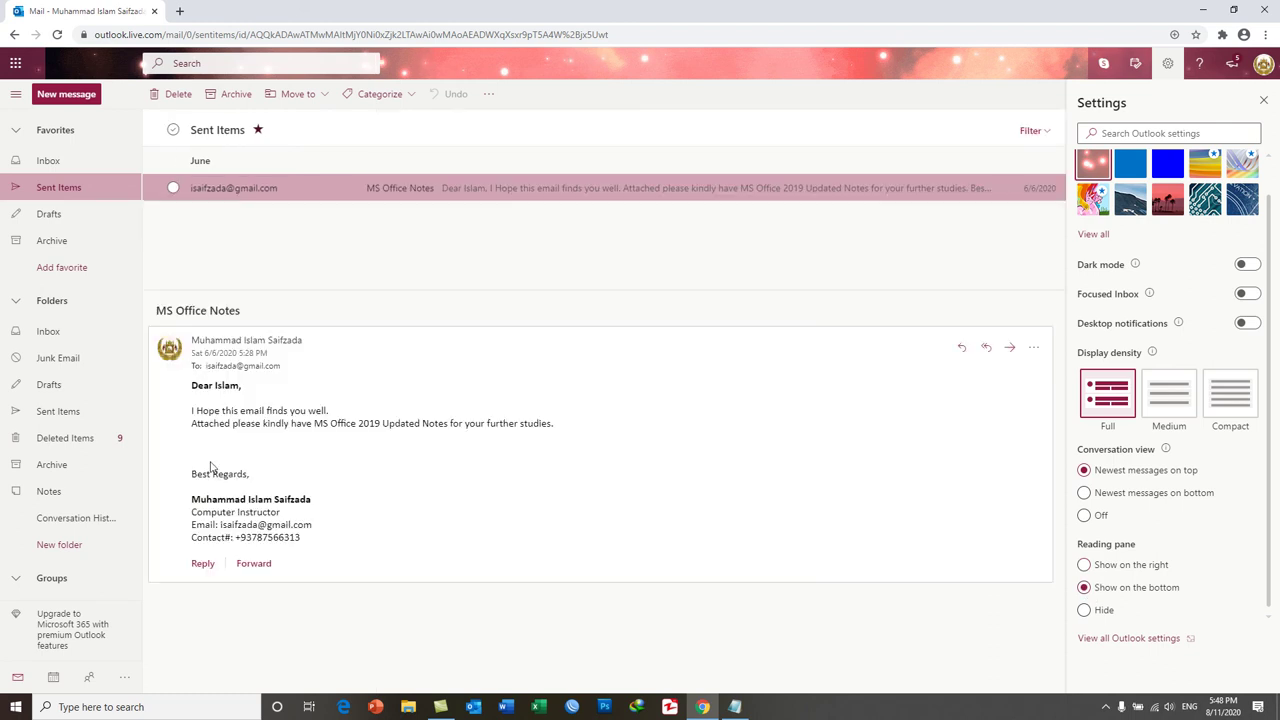
pyautogui.click(1085, 614)
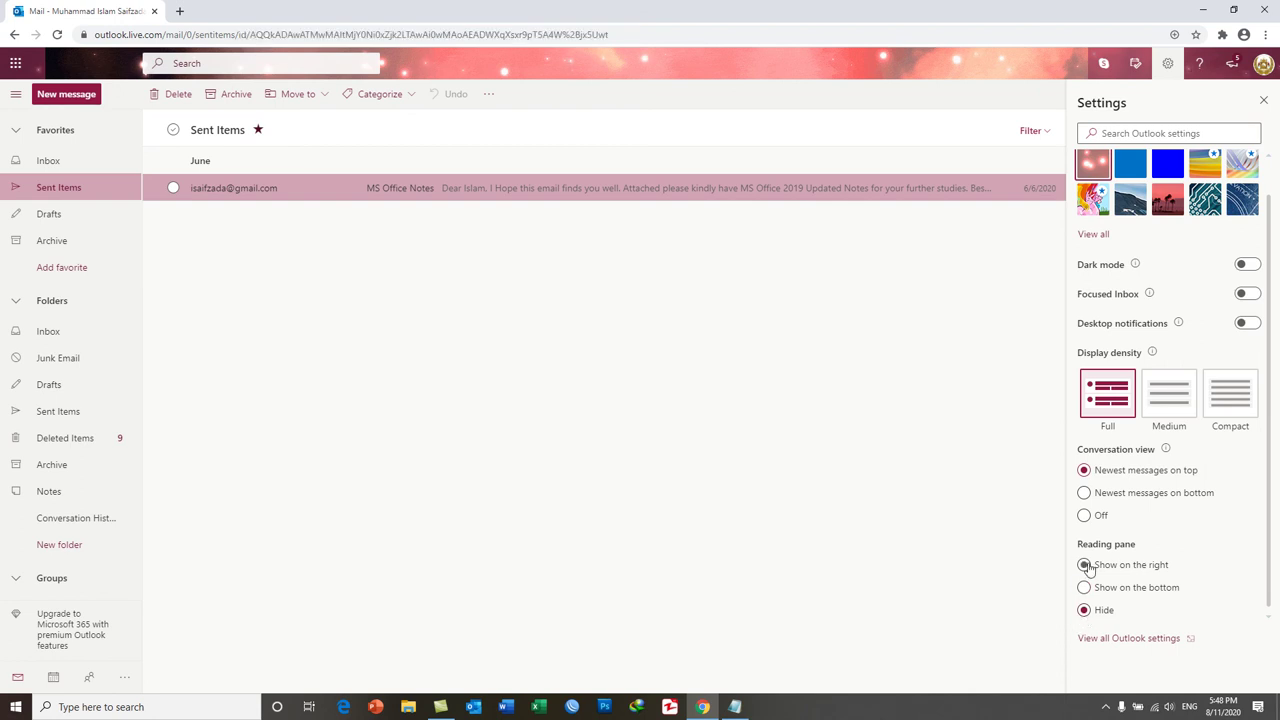
pyautogui.click(1085, 565)
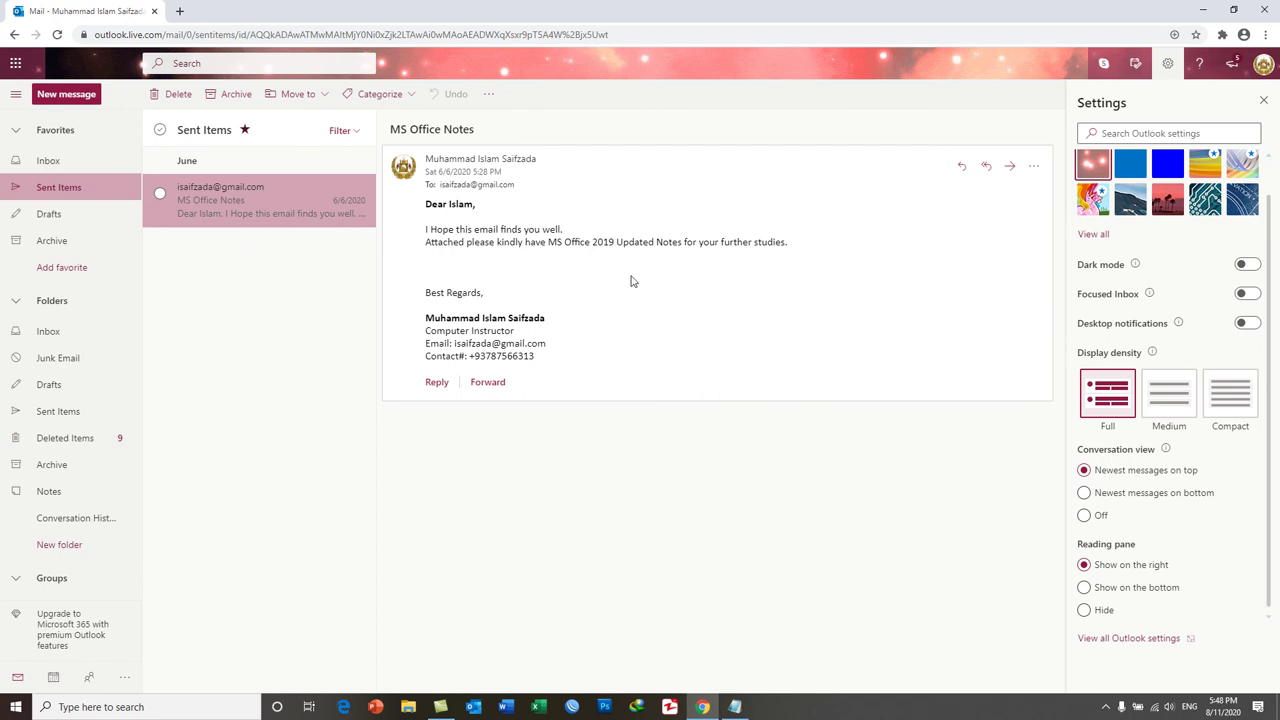
pyautogui.click(1128, 589)
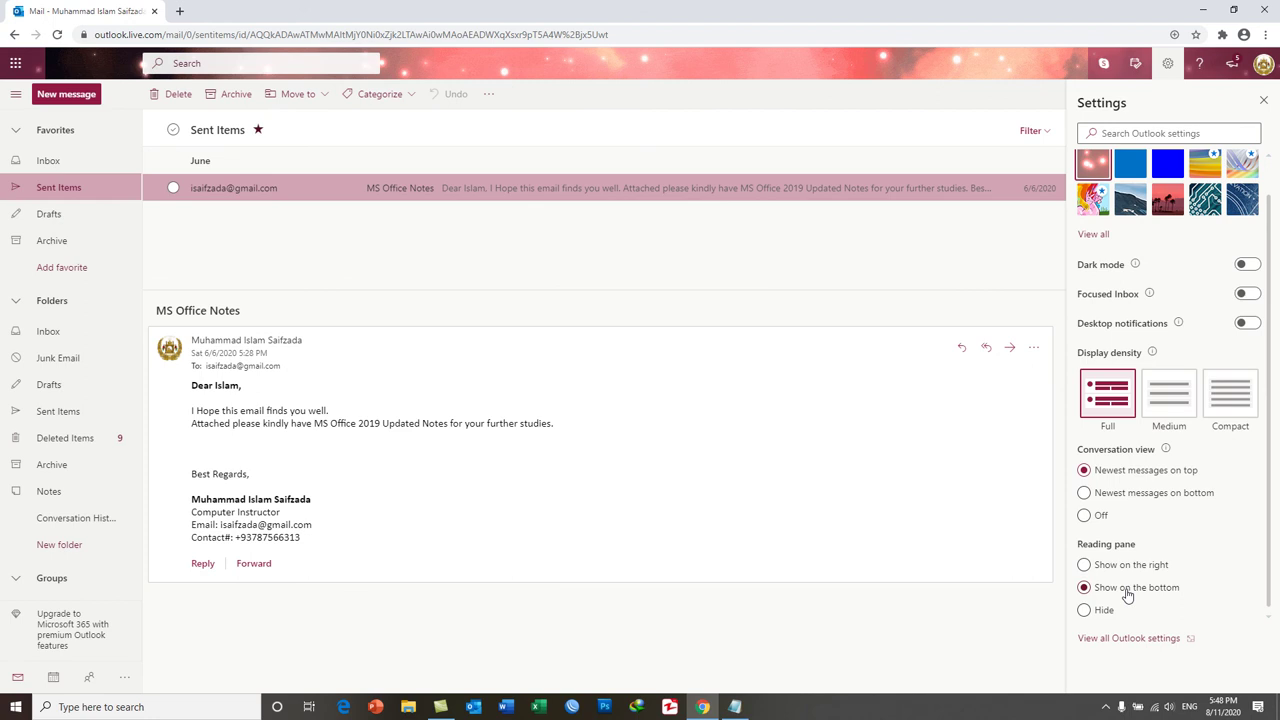
pyautogui.click(1110, 613)
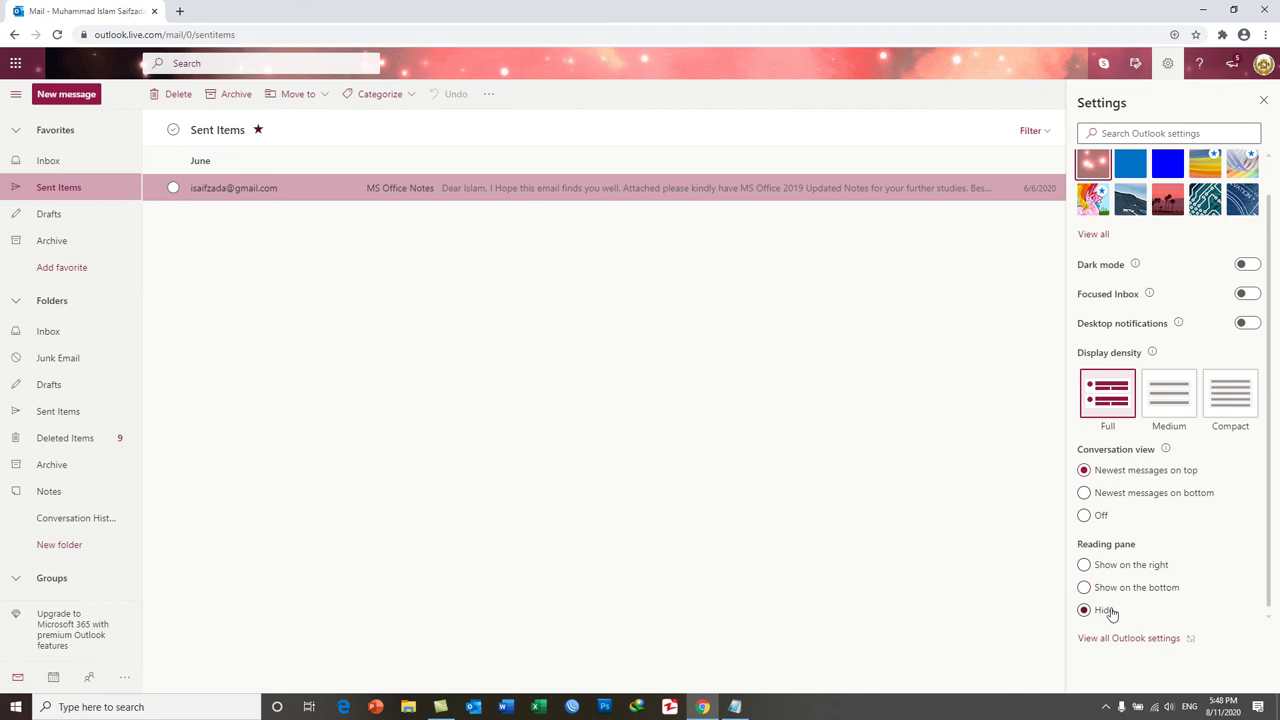
pyautogui.click(633, 189)
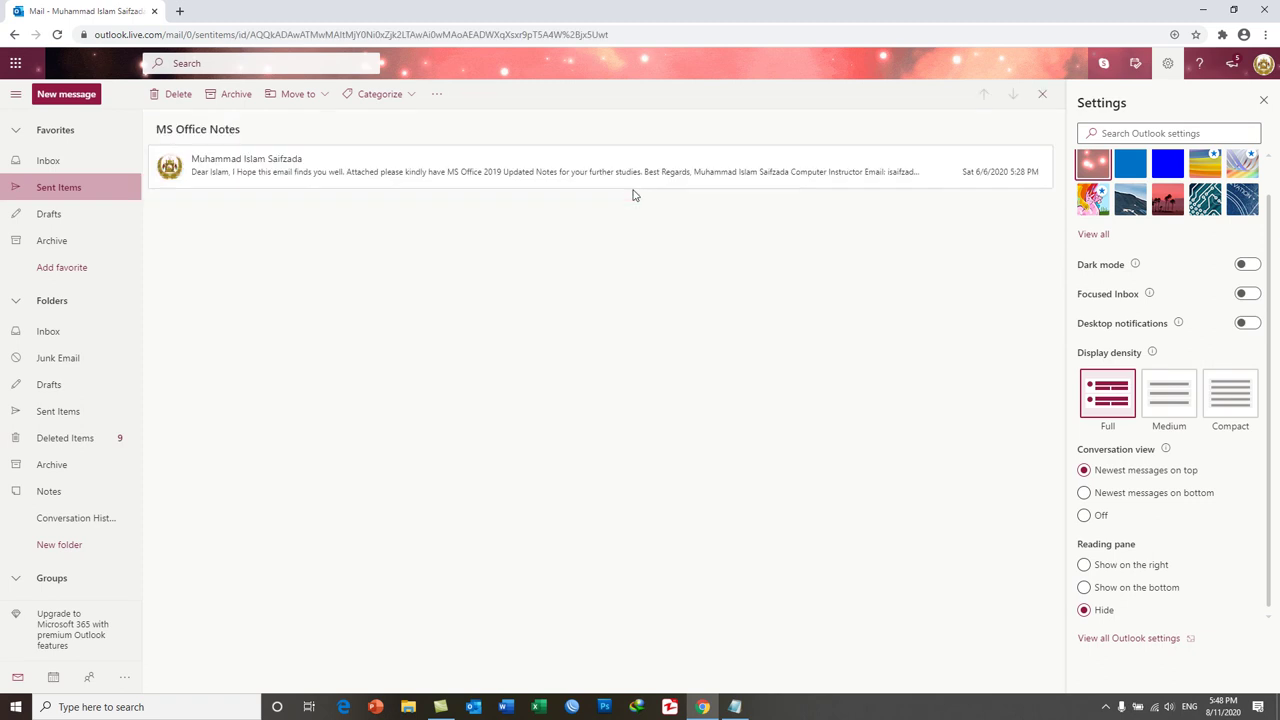
pyautogui.click(626, 180)
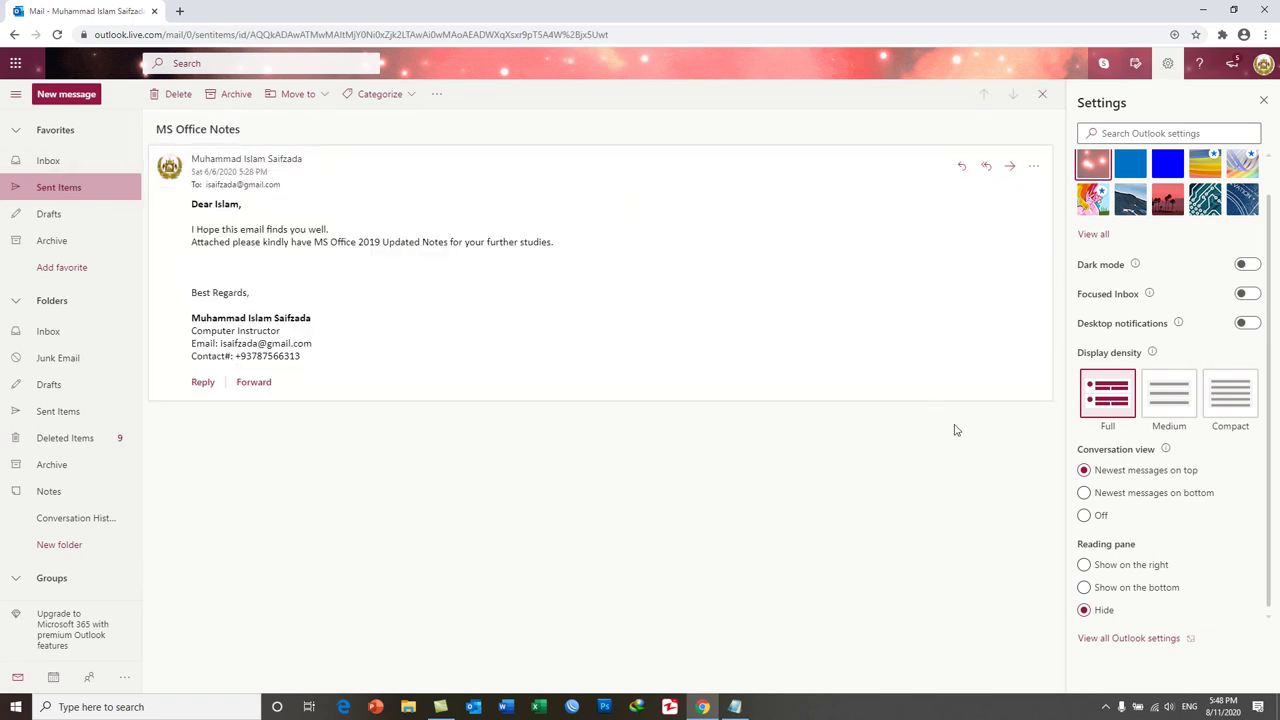
pyautogui.click(1104, 572)
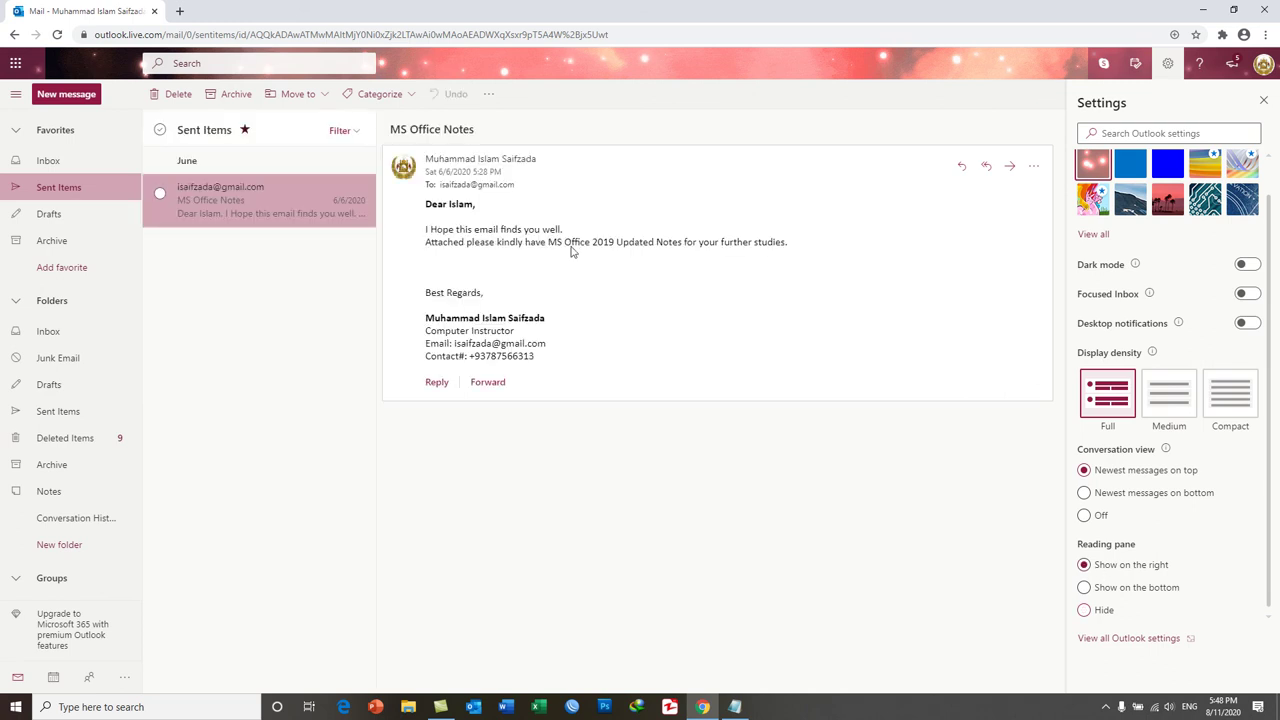